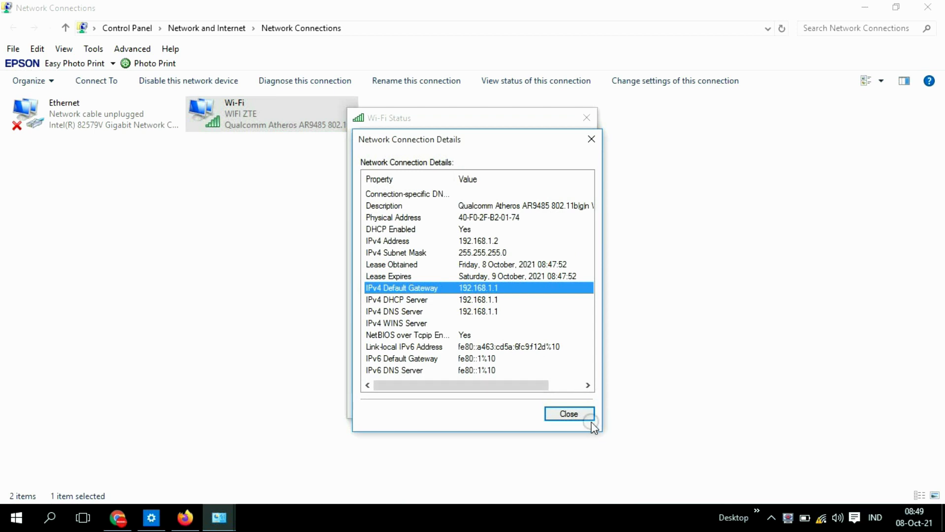
- Close the Wi-Fi connection details after noting default gateway 192.168.1.1
{"action": "left_click", "coordinate": [928, 7]}
- Close the Wi-Fi windows, load 192.168.1.1 in Firefox, and log in to the router
{"action": "left_click", "coordinate": [565, 404]}
{"action": "left_click", "coordinate": [927, 7]}
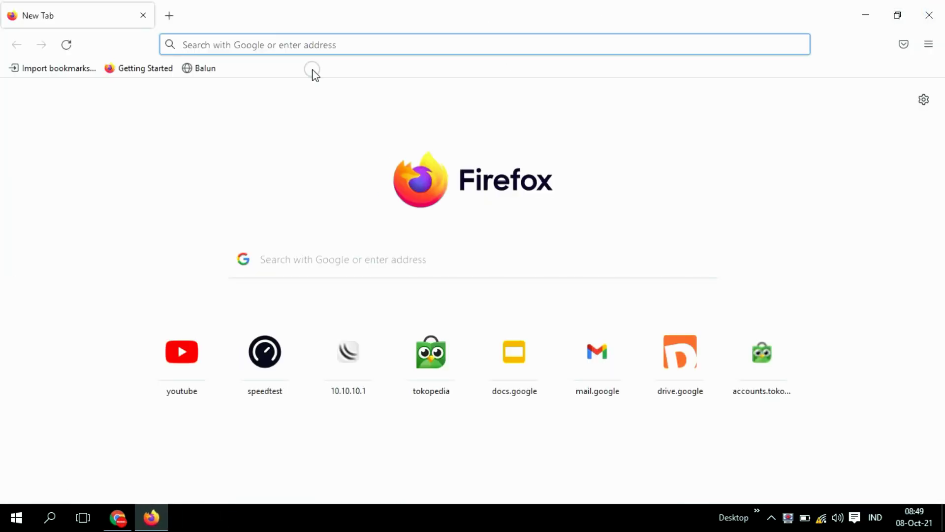
{"action": "left_click", "coordinate": [273, 49]}
{"action": "type", "text": "19"}
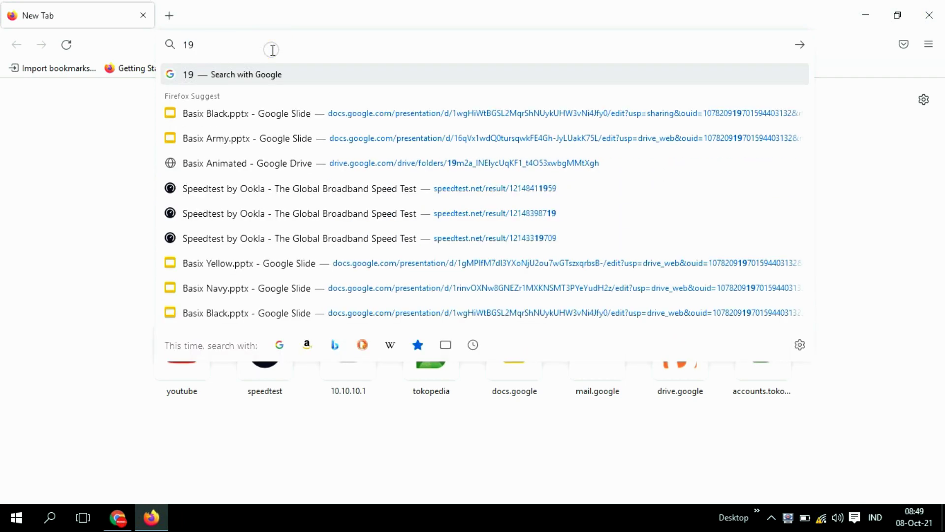
{"action": "type", "text": "2.168"}
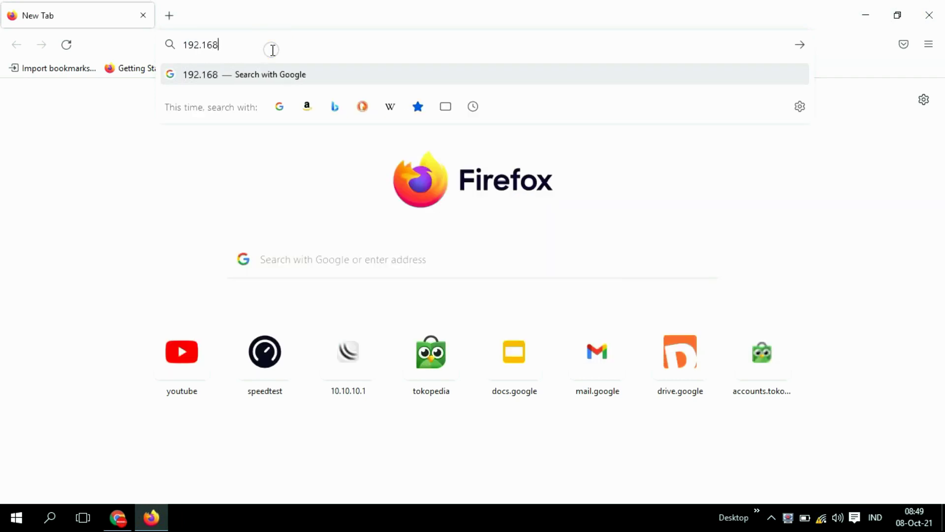
{"action": "type", "text": ".1.1"}
{"action": "key", "text": "Return"}
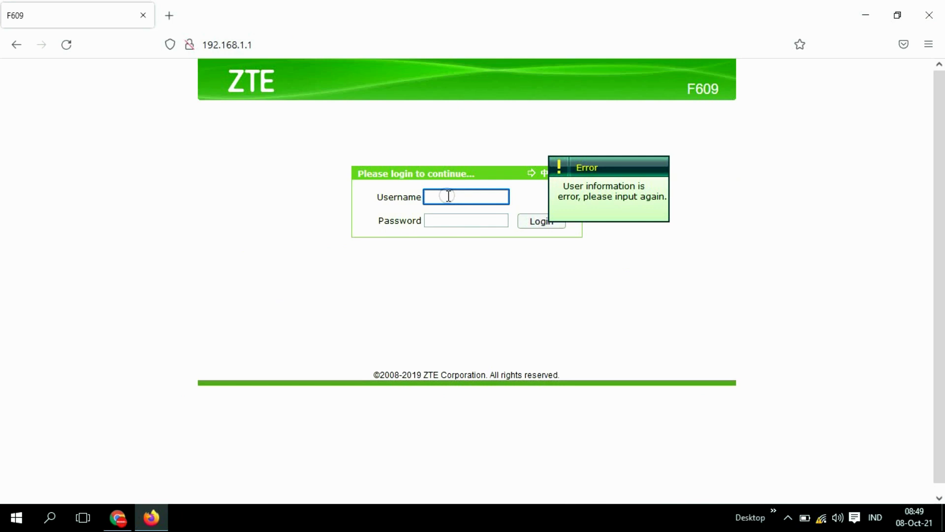
{"action": "left_click", "coordinate": [444, 220]}
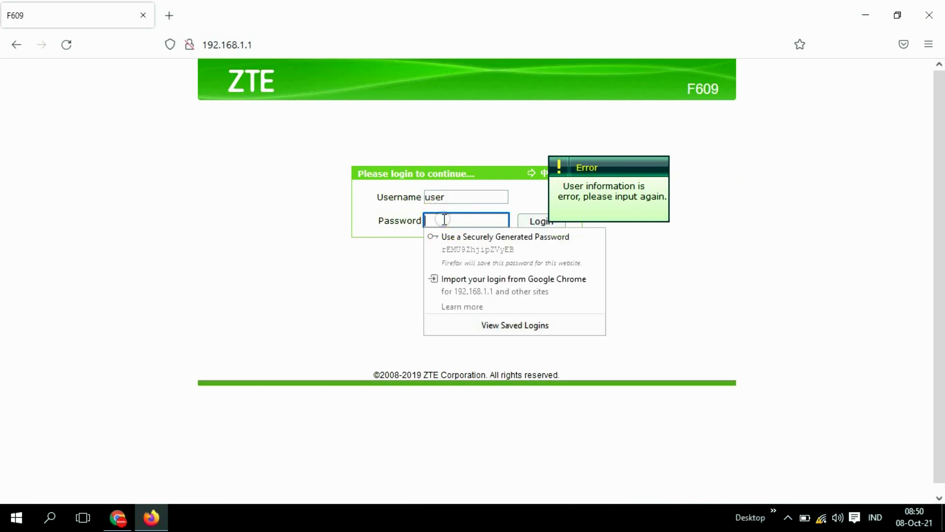
{"action": "type", "text": "user"}
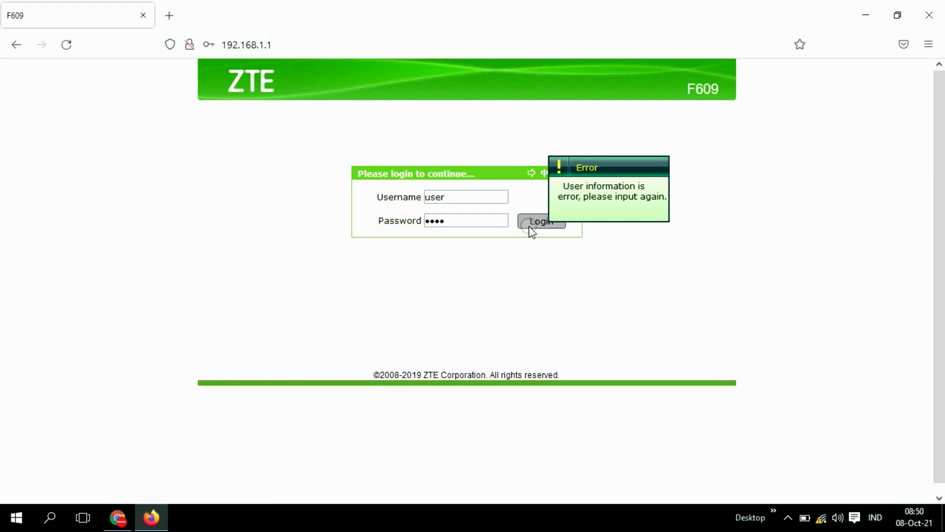
{"action": "left_click", "coordinate": [528, 225]}
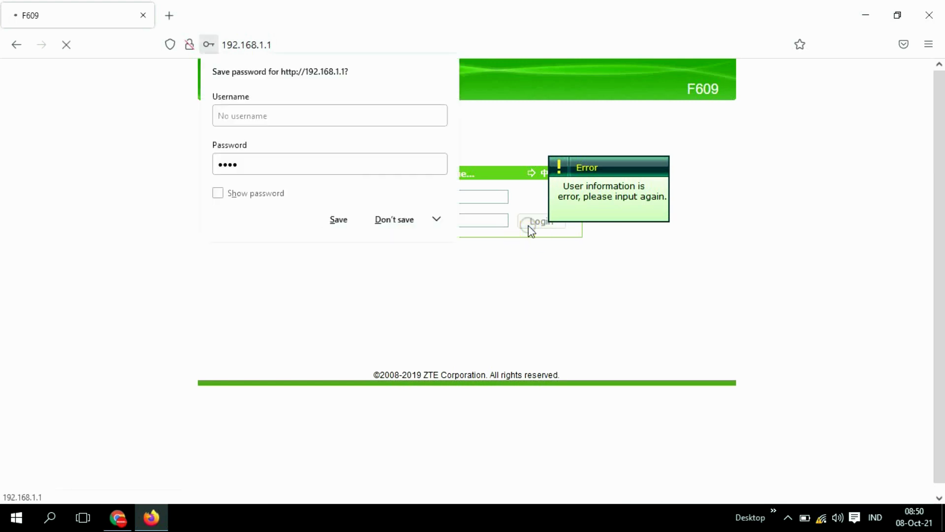
- Enable and submit the router's USB print server, then search Windows for 'printer'
{"action": "left_click", "coordinate": [347, 222]}
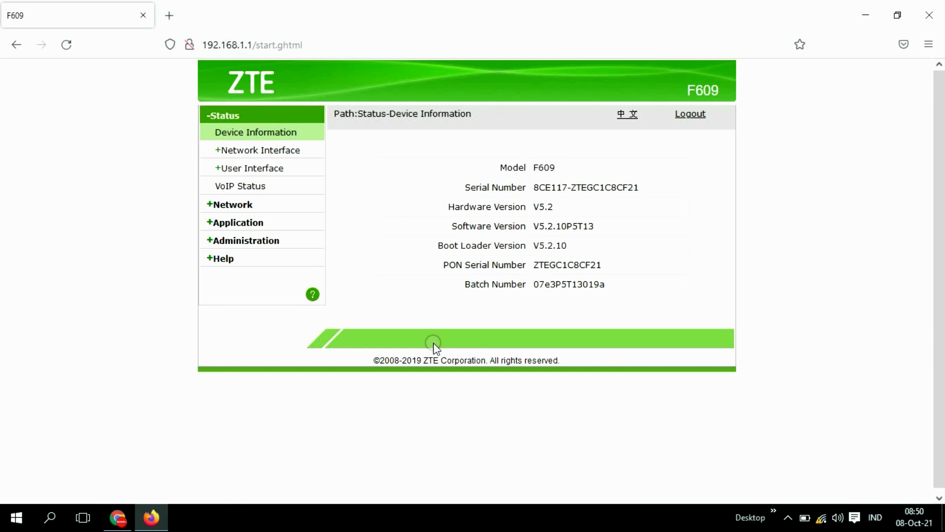
{"action": "left_click", "coordinate": [211, 206]}
{"action": "left_click", "coordinate": [207, 204]}
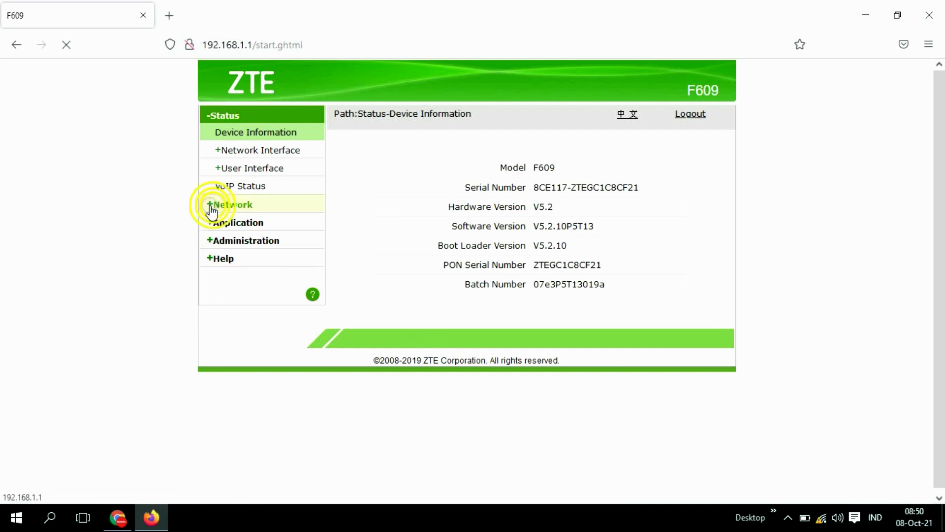
{"action": "left_click", "coordinate": [255, 337]}
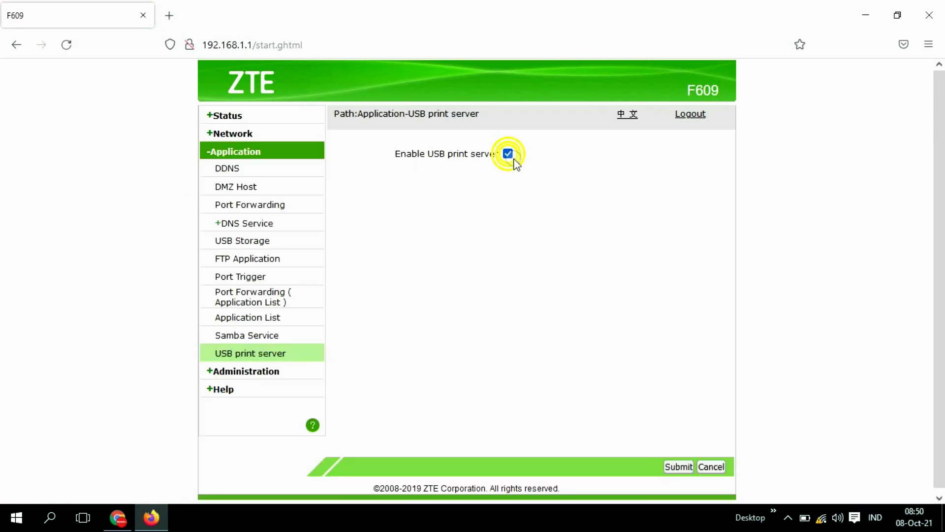
{"action": "left_click", "coordinate": [678, 467]}
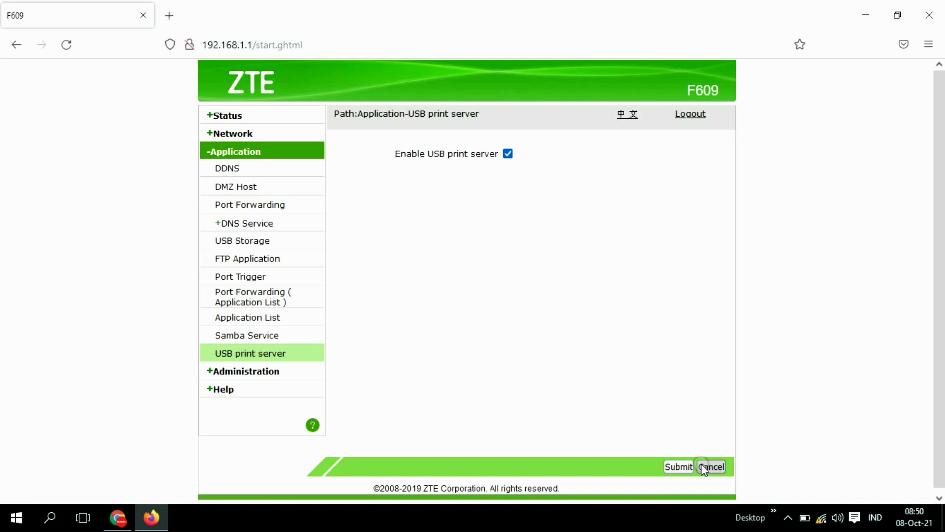
{"action": "left_click", "coordinate": [680, 466]}
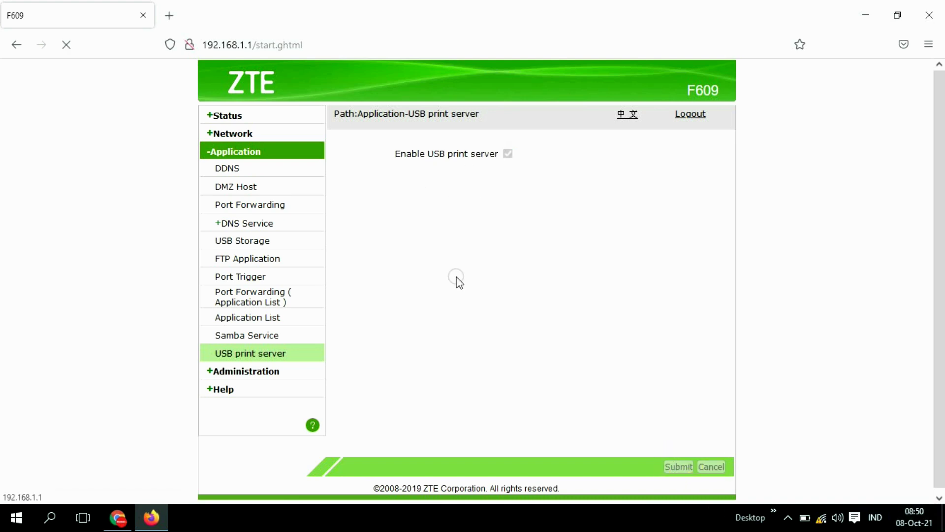
{"action": "left_click", "coordinate": [51, 507]}
{"action": "type", "text": "printer"}
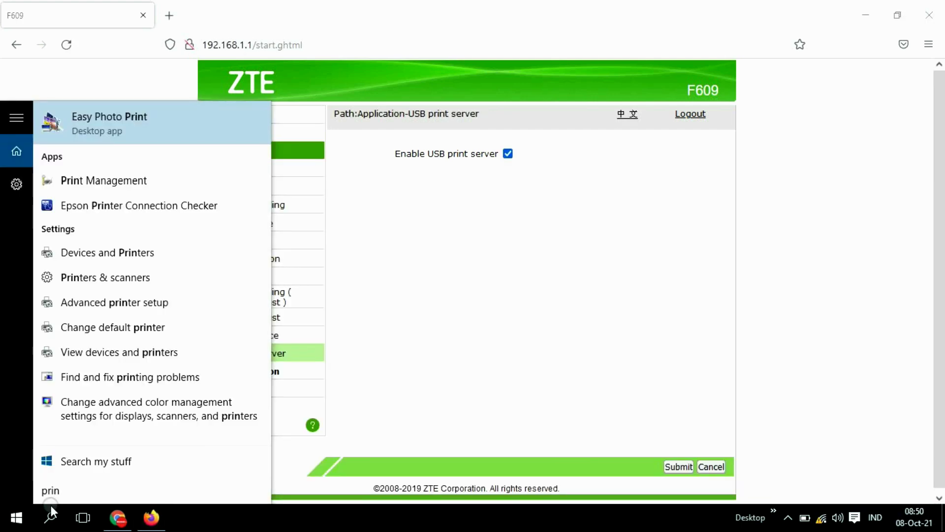
- Open the EPSON L3110 Series printer properties from Devices and Printers
{"action": "left_click", "coordinate": [146, 174]}
{"action": "left_click", "coordinate": [138, 223]}
{"action": "left_click", "coordinate": [451, 264]}
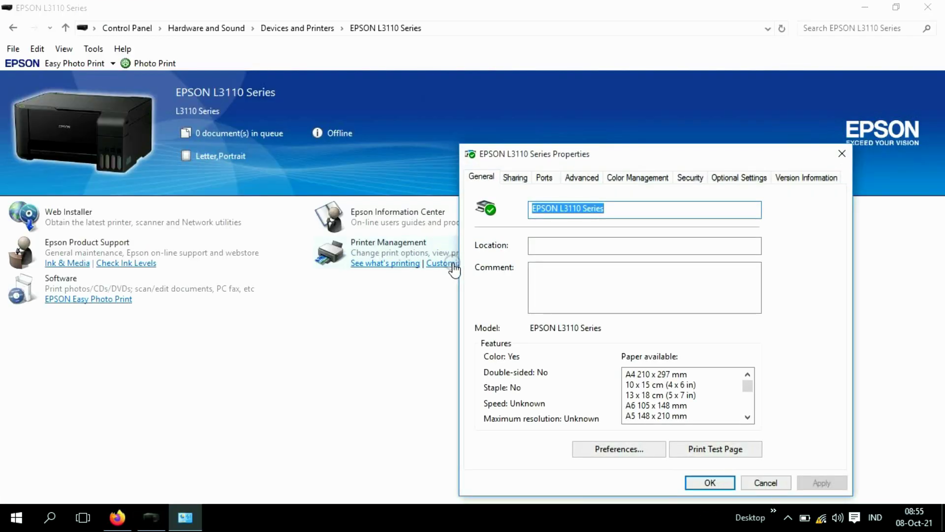
- On the Ports tab, bring up the Printer Ports dialog to add a new port
{"action": "left_click_drag", "start_coordinate": [556, 163], "coordinate": [284, 98]}
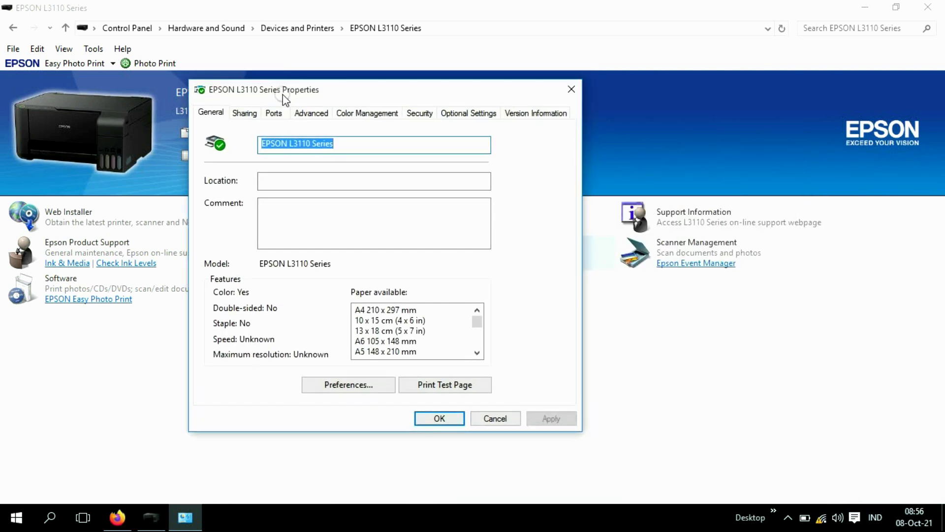
{"action": "left_click", "coordinate": [275, 113]}
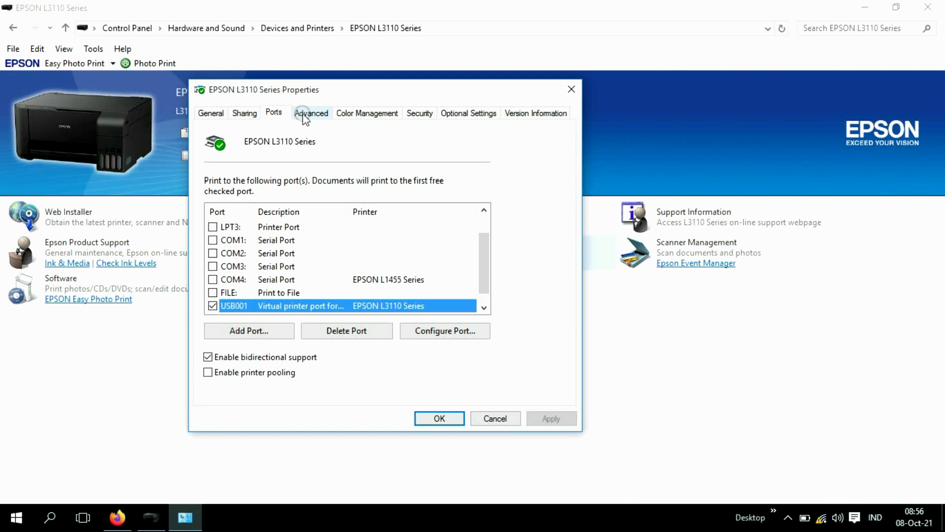
{"action": "left_click", "coordinate": [304, 114]}
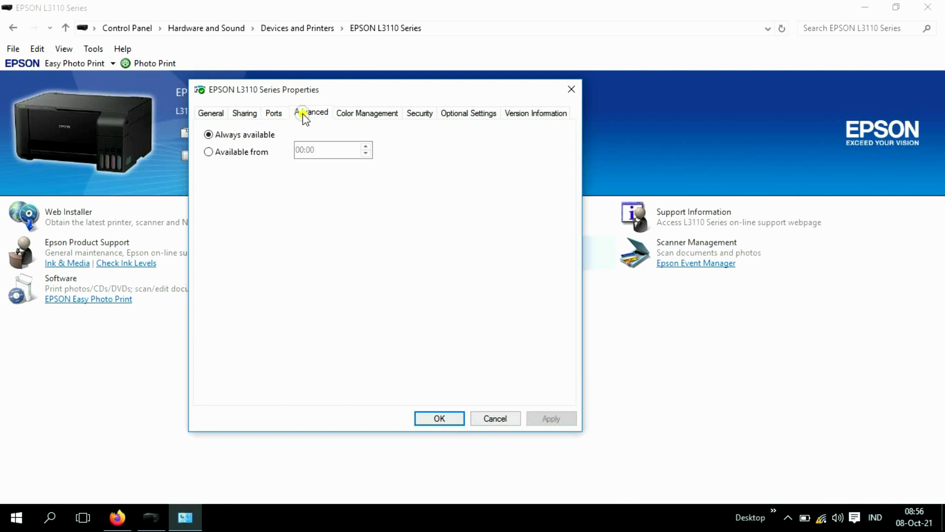
{"action": "left_click", "coordinate": [268, 114]}
{"action": "left_click", "coordinate": [262, 330]}
{"action": "left_click", "coordinate": [258, 331]}
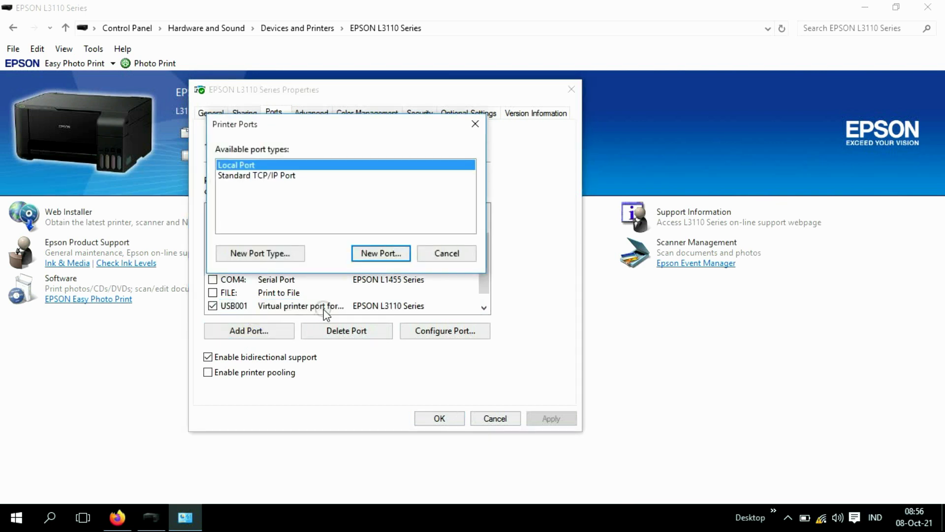
- Add a Standard TCP/IP Port using printer address 192.168.1.1
{"action": "double_click", "coordinate": [256, 174]}
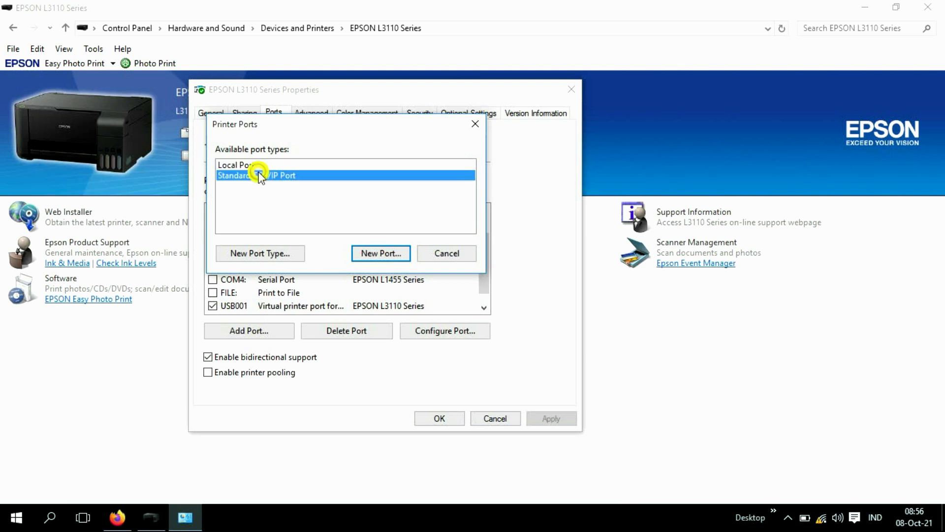
{"action": "left_click", "coordinate": [523, 403]}
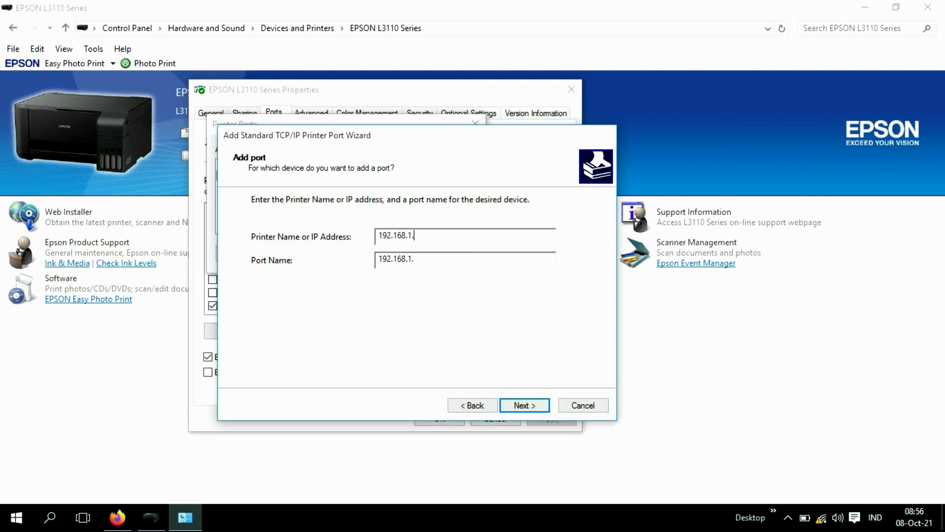
{"action": "left_click", "coordinate": [520, 407]}
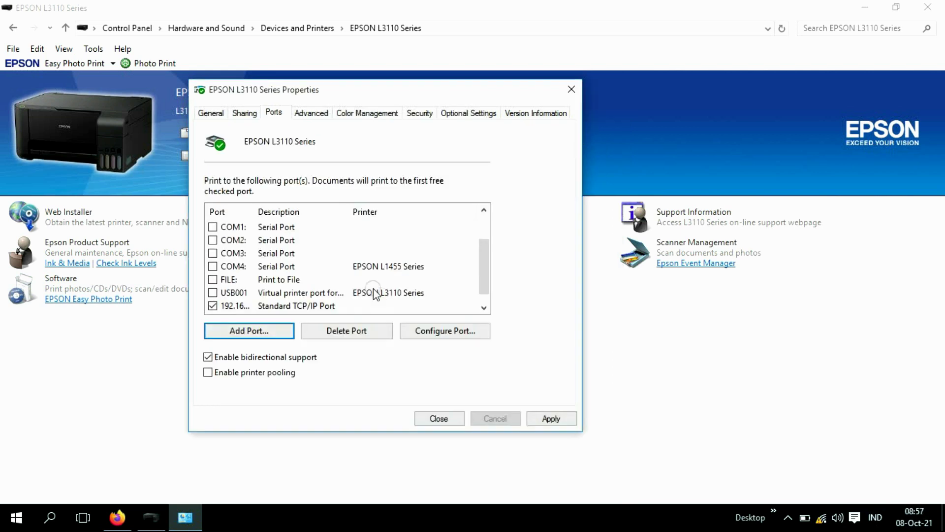
- Review the printer's port list and close the properties window
{"action": "scroll", "coordinate": [369, 276], "scroll_direction": "up", "scroll_amount": 3}
{"action": "scroll", "coordinate": [397, 260], "scroll_direction": "down", "scroll_amount": 2}
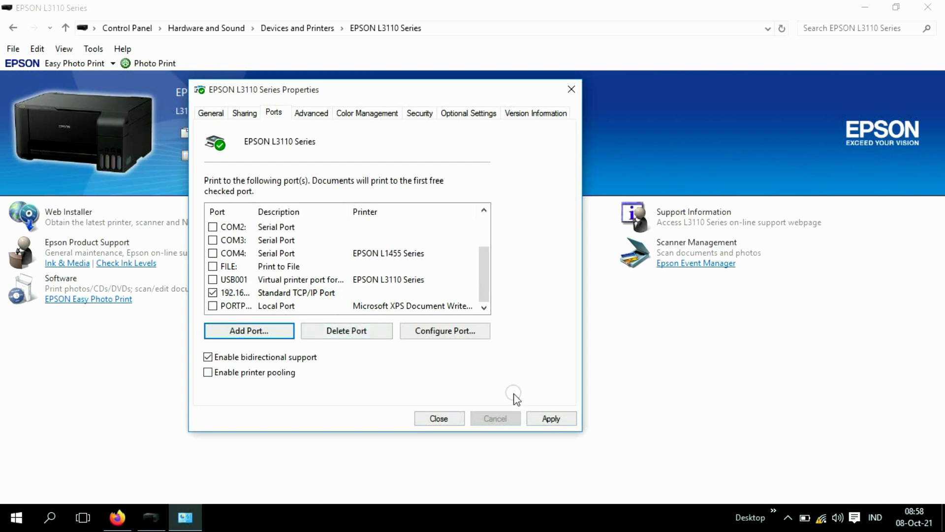
{"action": "left_click", "coordinate": [447, 416]}
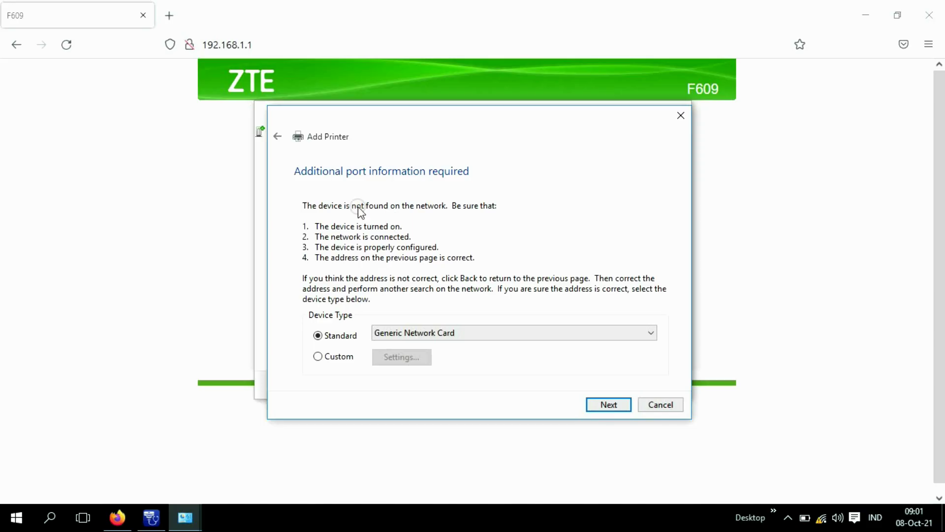
- Set the device type to Custom, keep Raw port 9100, and continue to driver detection
{"action": "left_click", "coordinate": [651, 333]}
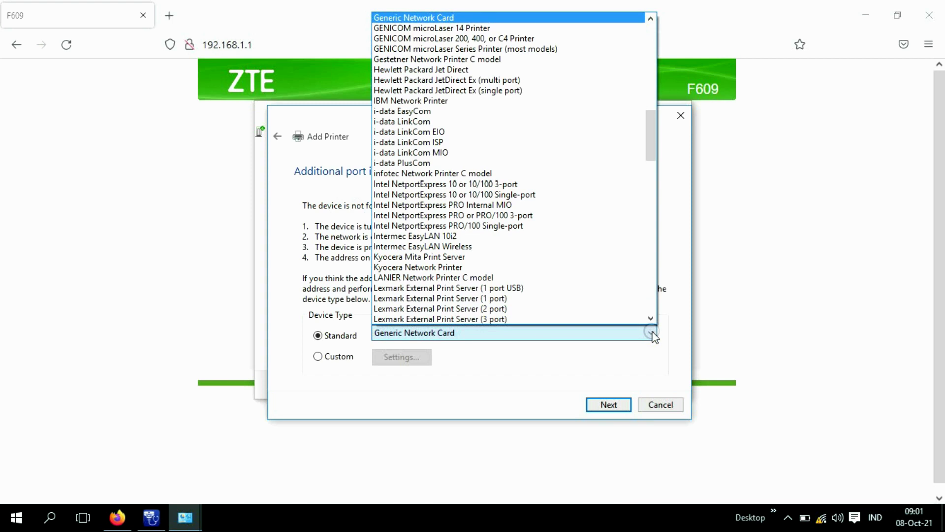
{"action": "left_click", "coordinate": [650, 333]}
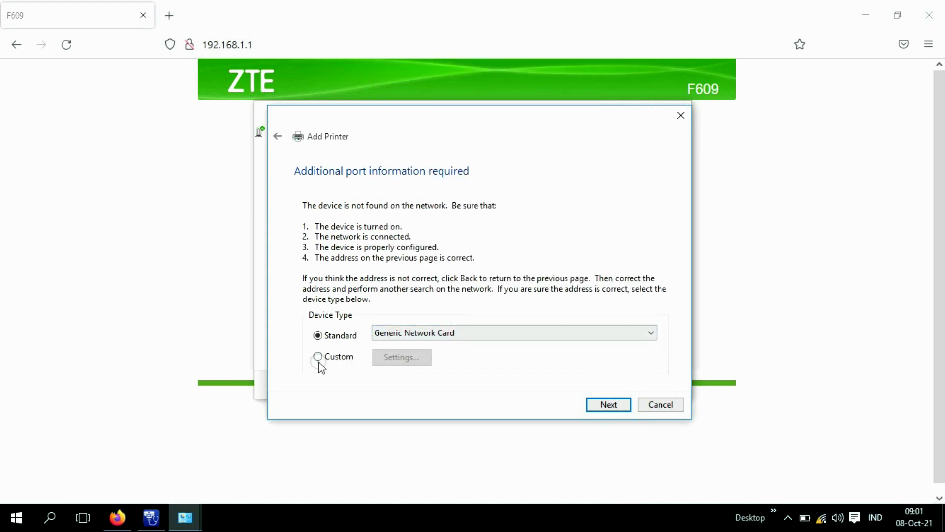
{"action": "left_click", "coordinate": [318, 356]}
{"action": "left_click", "coordinate": [401, 353]}
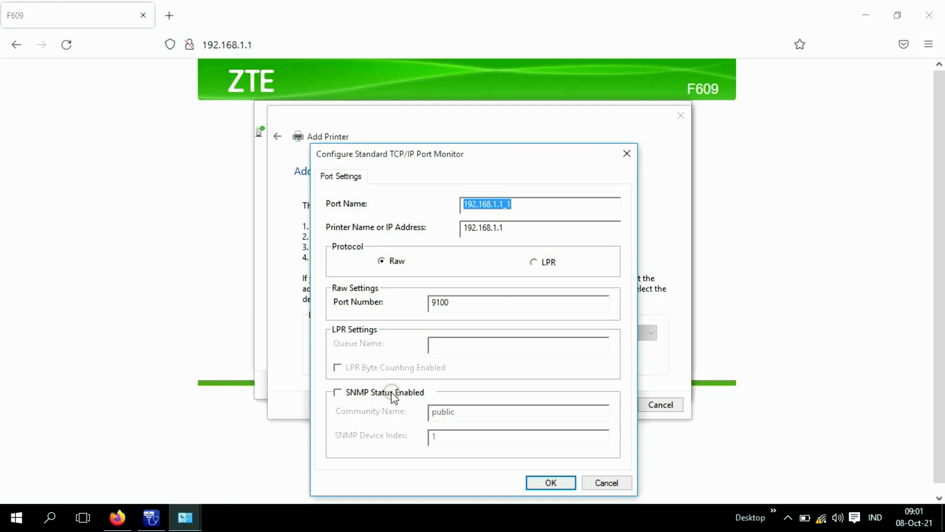
{"action": "left_click", "coordinate": [573, 485]}
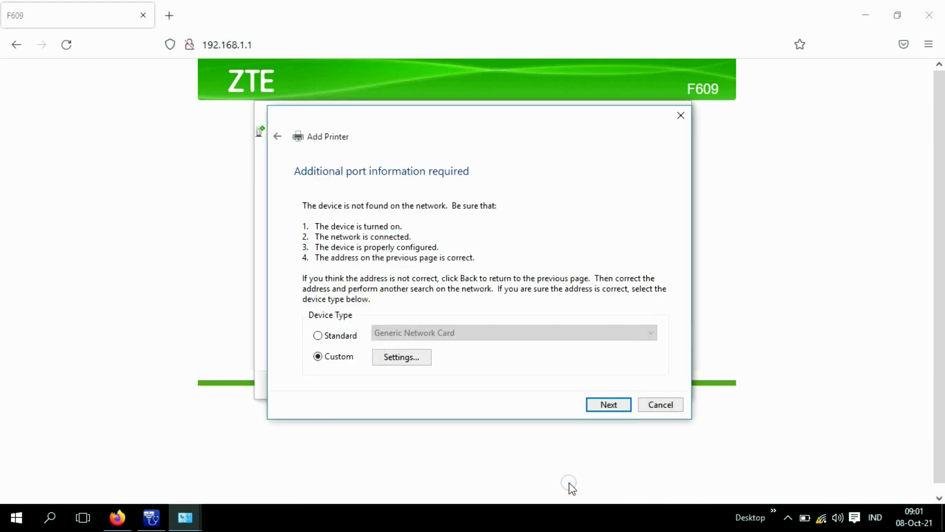
{"action": "left_click", "coordinate": [609, 405]}
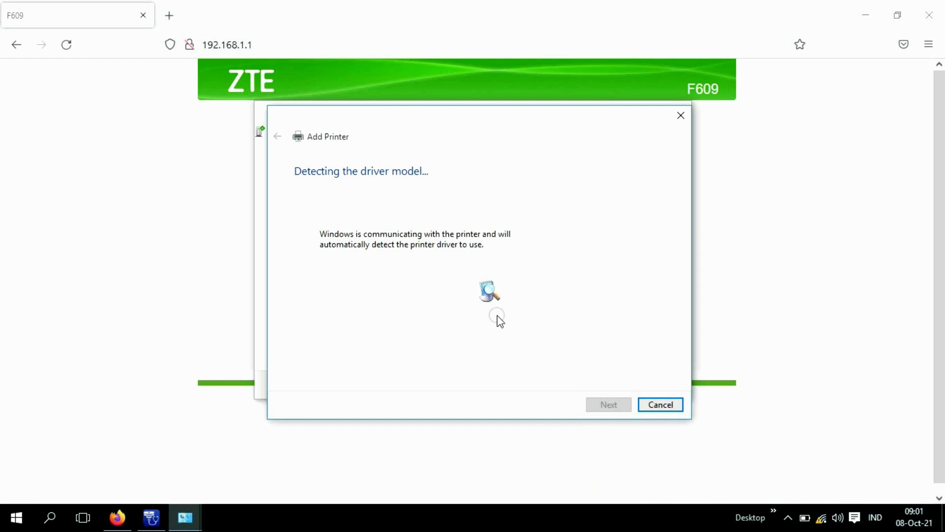
{"action": "left_click_drag", "start_coordinate": [605, 109], "coordinate": [744, 138]}
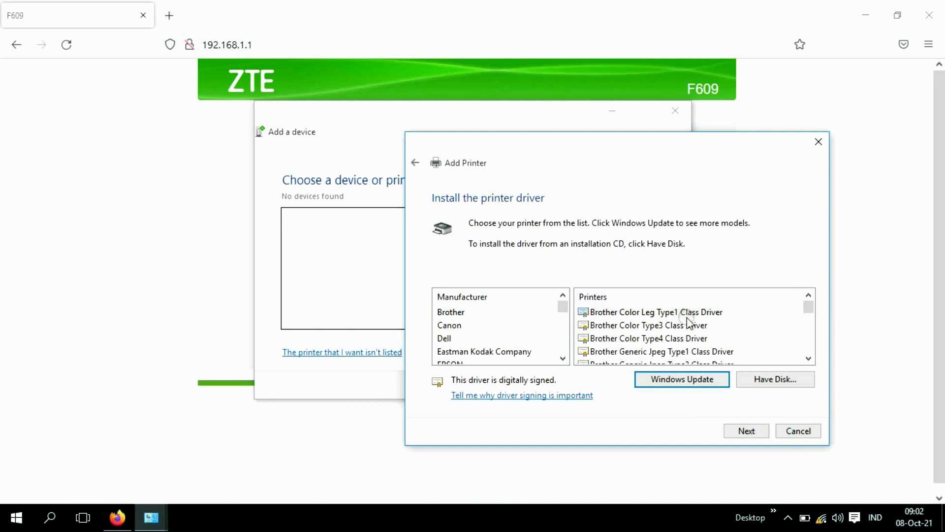
- Choose manufacturer EPSON and the EPSON L3110 Series driver, then continue
{"action": "left_click_drag", "start_coordinate": [672, 162], "coordinate": [558, 77]}
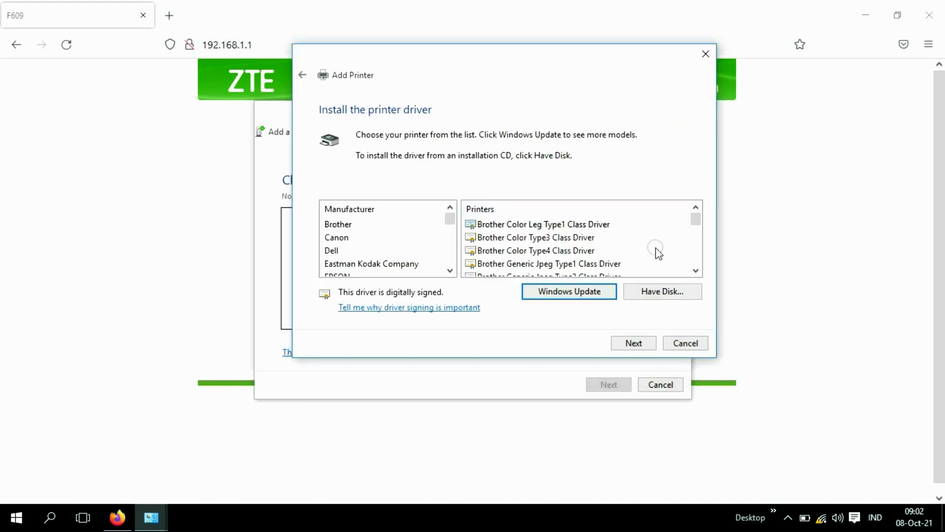
{"action": "left_click", "coordinate": [449, 270]}
{"action": "left_click", "coordinate": [450, 271]}
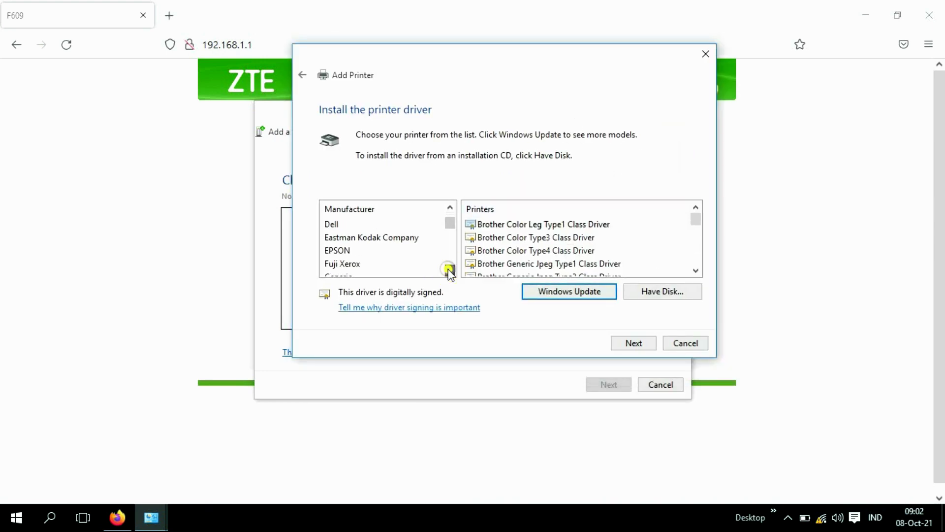
{"action": "left_click", "coordinate": [343, 253]}
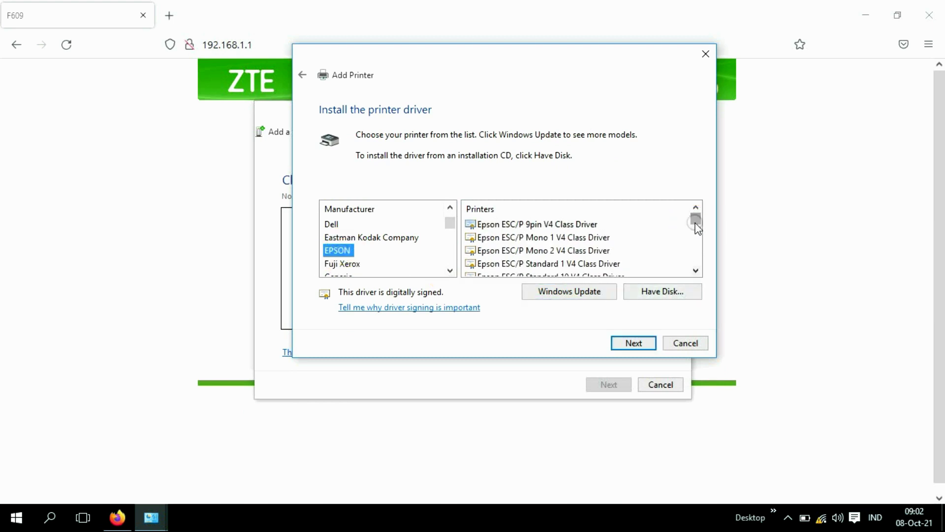
{"action": "left_click_drag", "start_coordinate": [696, 218], "coordinate": [703, 295]}
{"action": "left_click", "coordinate": [516, 265]}
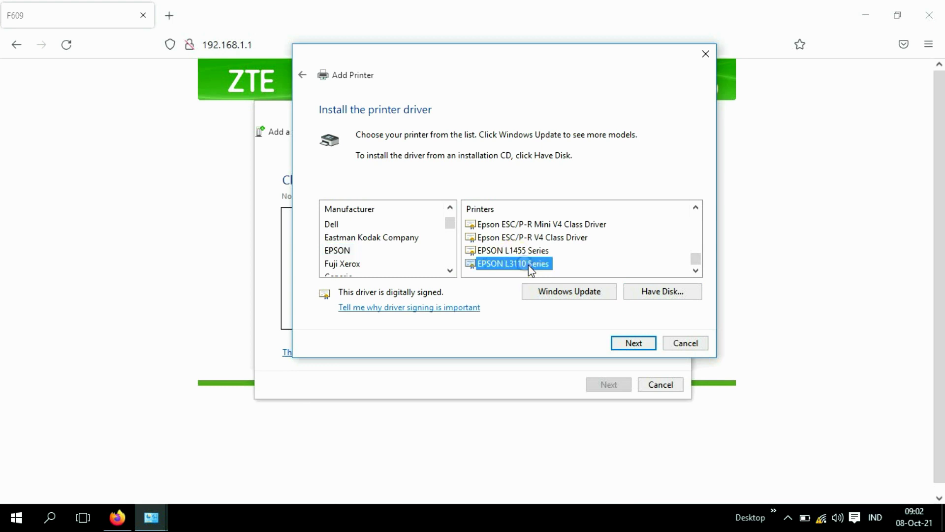
{"action": "left_click", "coordinate": [631, 342]}
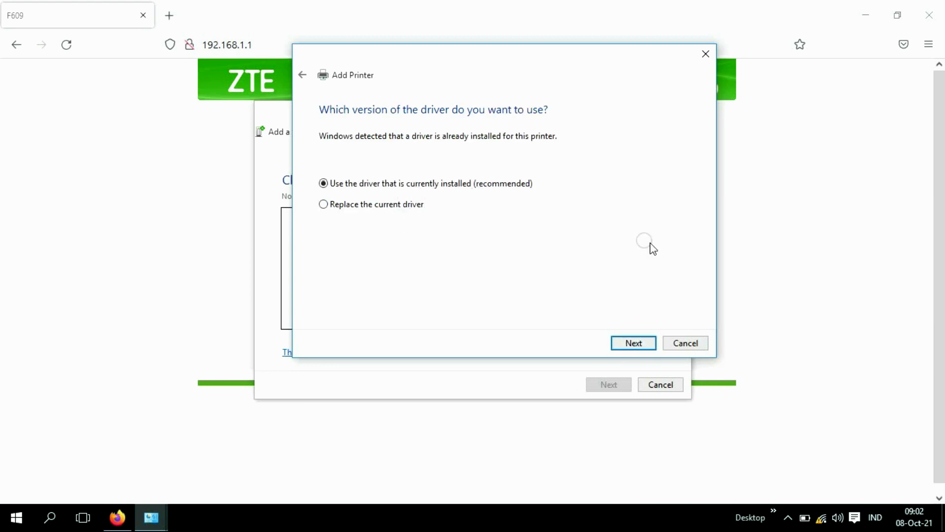
- Keep the existing driver, name the printer EPSON L3110 WIFI, install it, and print a test page
{"action": "left_click", "coordinate": [638, 343]}
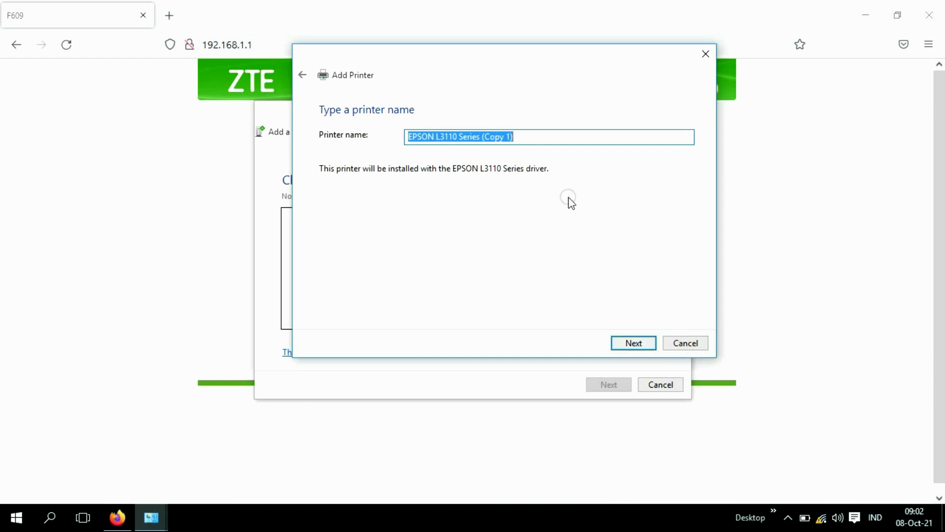
{"action": "left_click", "coordinate": [529, 141]}
{"action": "left_click_drag", "start_coordinate": [550, 140], "coordinate": [454, 140]}
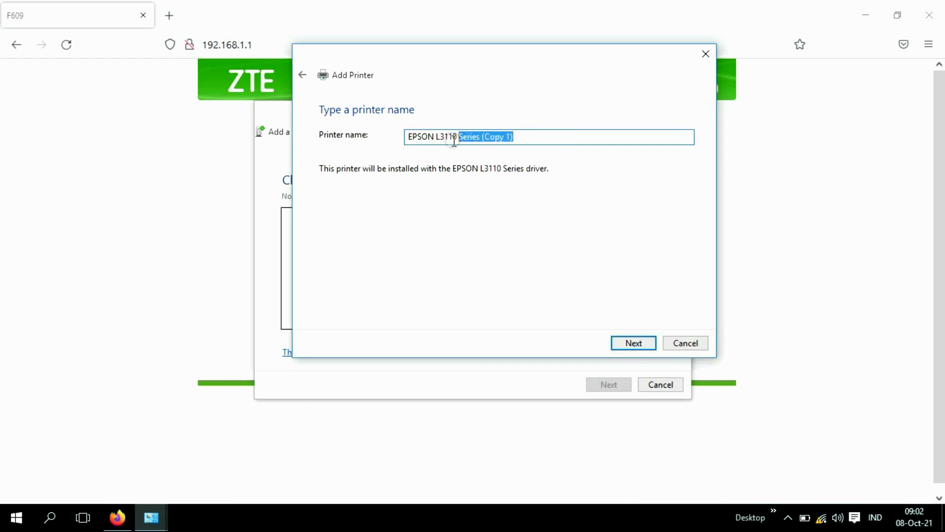
{"action": "key", "text": "BackSpace"}
{"action": "type", "text": "WIFI"}
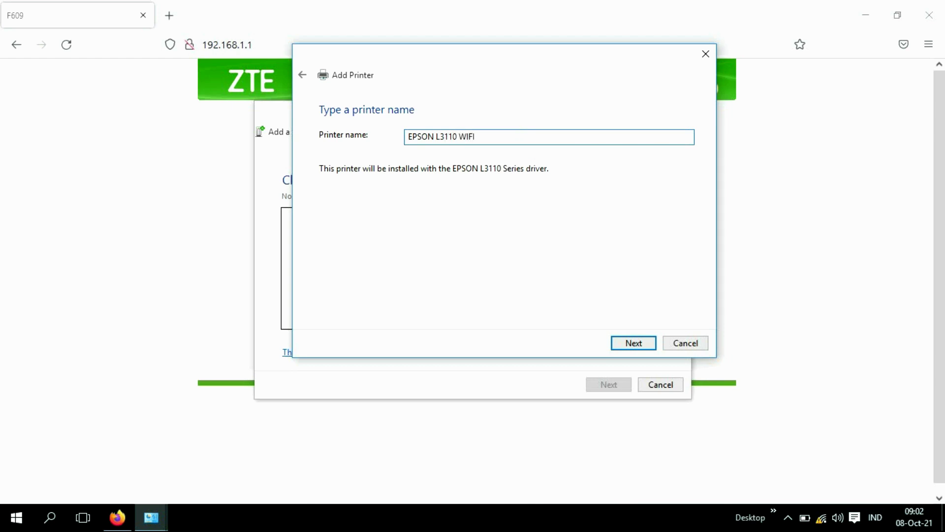
{"action": "left_click", "coordinate": [633, 342]}
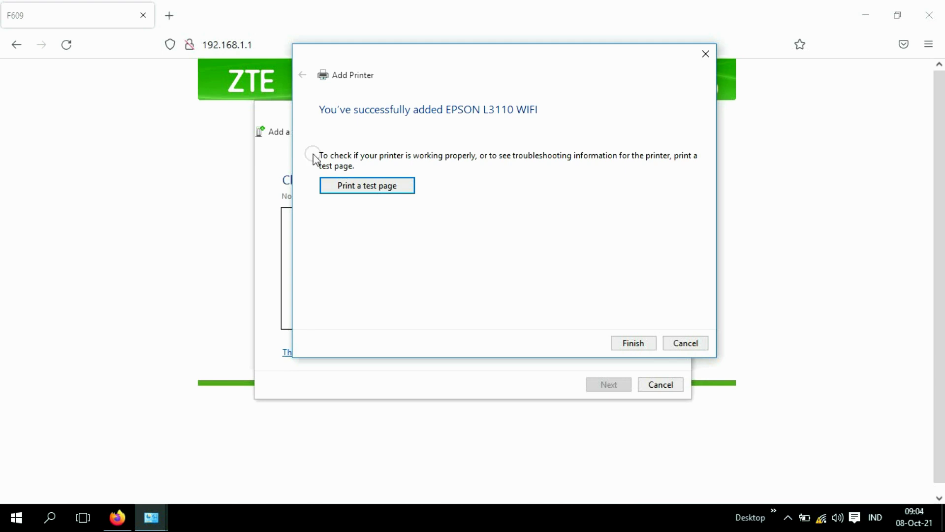
{"action": "left_click", "coordinate": [369, 188]}
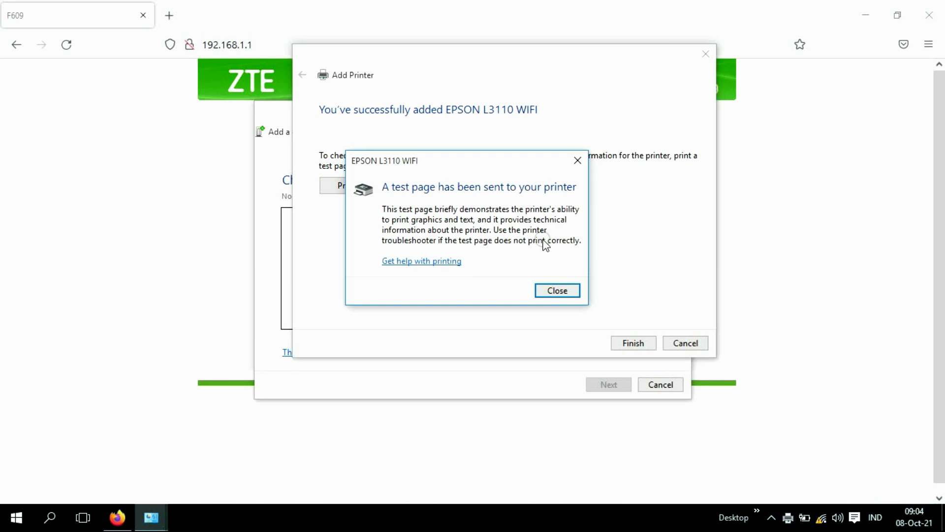
- Dismiss the test page confirmation and finish the wizard
{"action": "left_click", "coordinate": [574, 295]}
{"action": "left_click", "coordinate": [636, 344]}
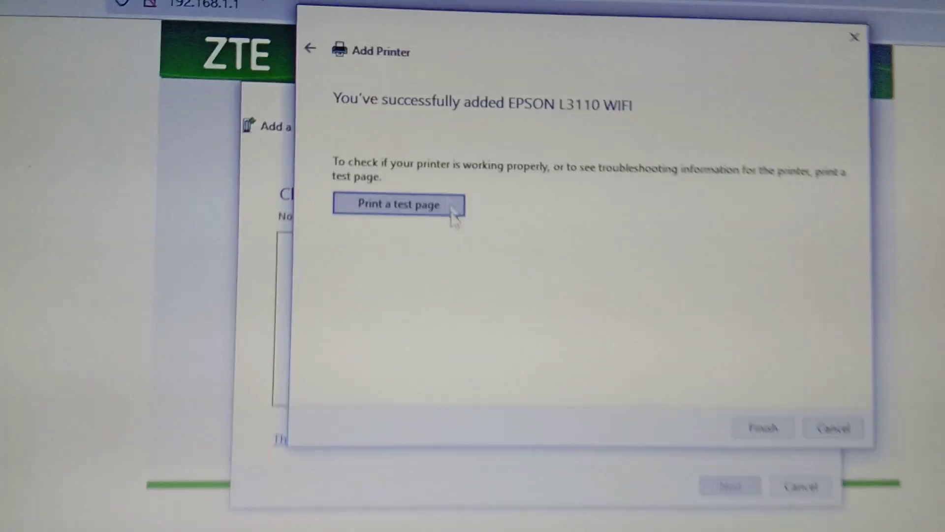
- Print another test page to EPSON L3110 WIFI, dismiss its confirmation, and finish
{"action": "left_click", "coordinate": [456, 226]}
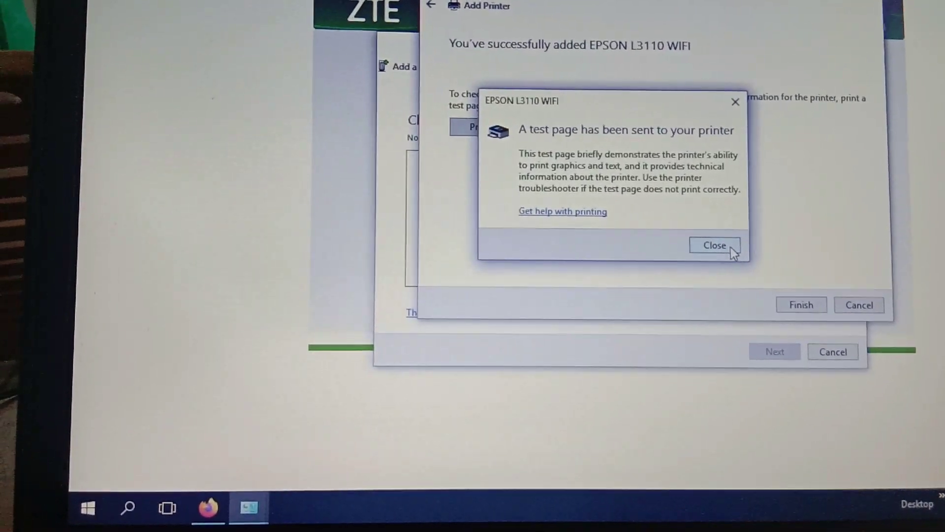
{"action": "left_click", "coordinate": [742, 248]}
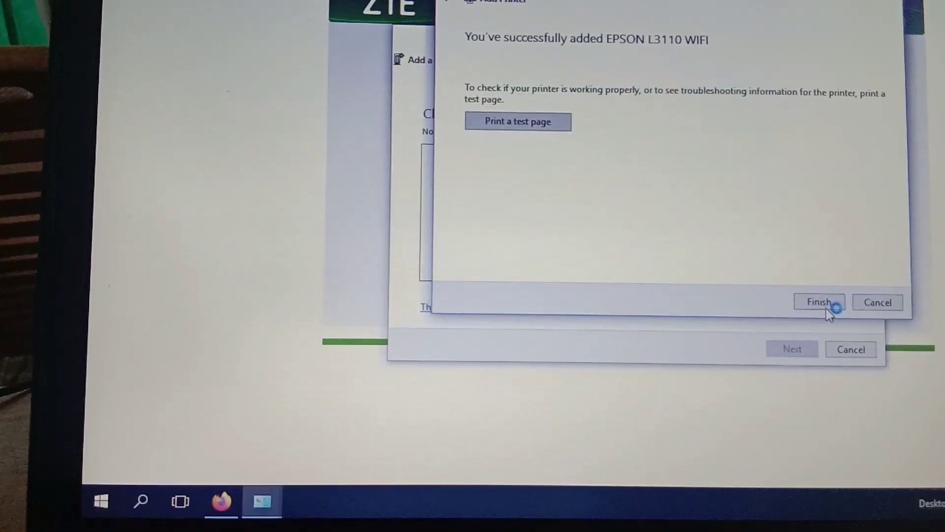
{"action": "left_click", "coordinate": [822, 306]}
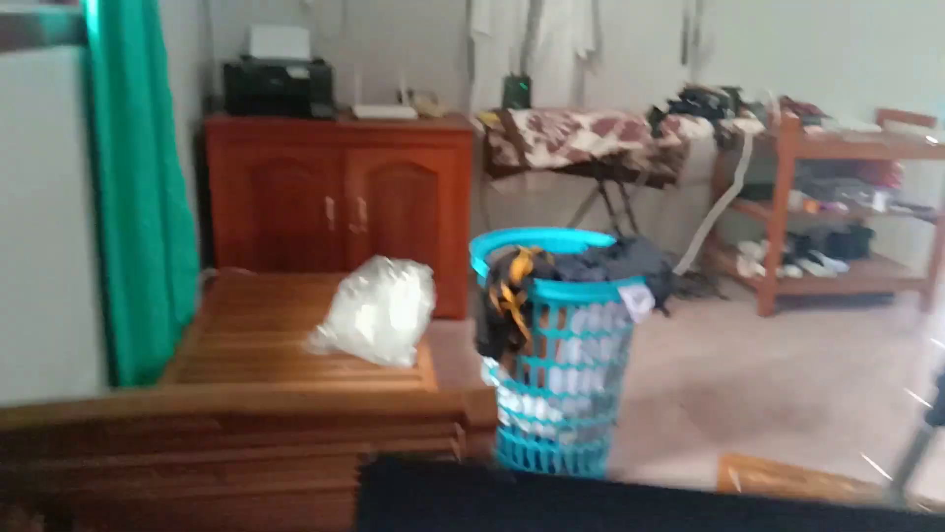